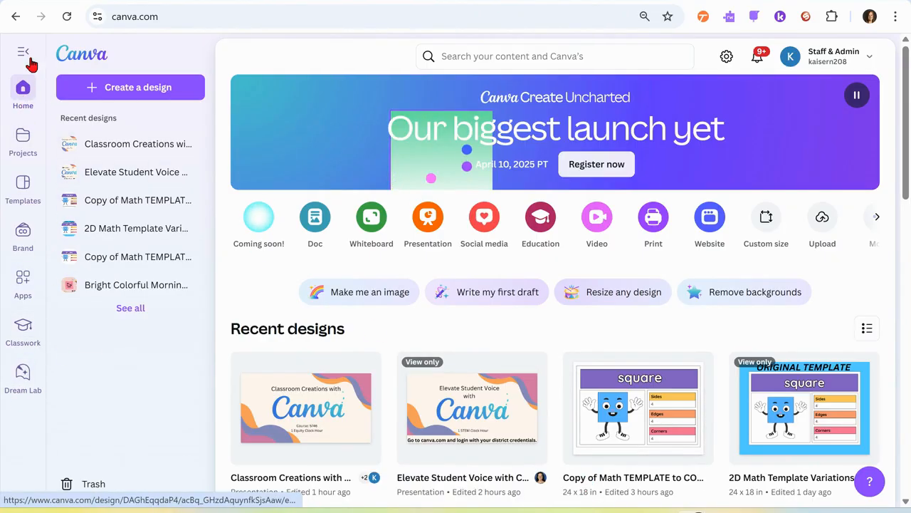
Step: Search the template library for "classroom header"
click(24, 196)
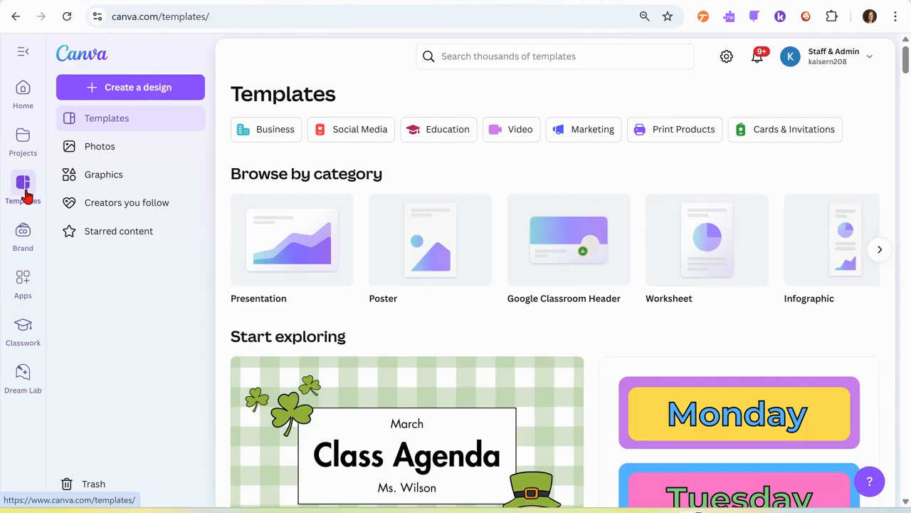
click(464, 56)
text(class)
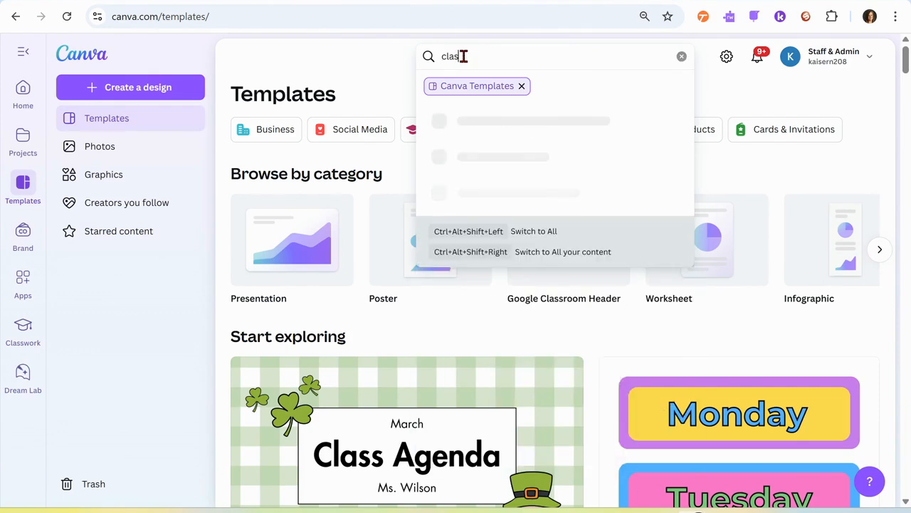
text(room header)
key(Return)
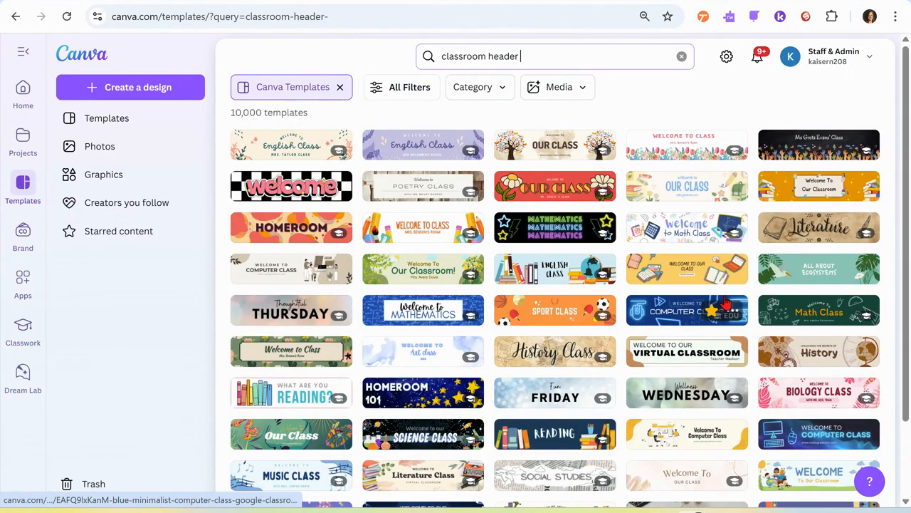
Step: Browse the classroom header templates and preview the Google Classroom Header Spring Flowers design
scroll(683, 325, down, 4)
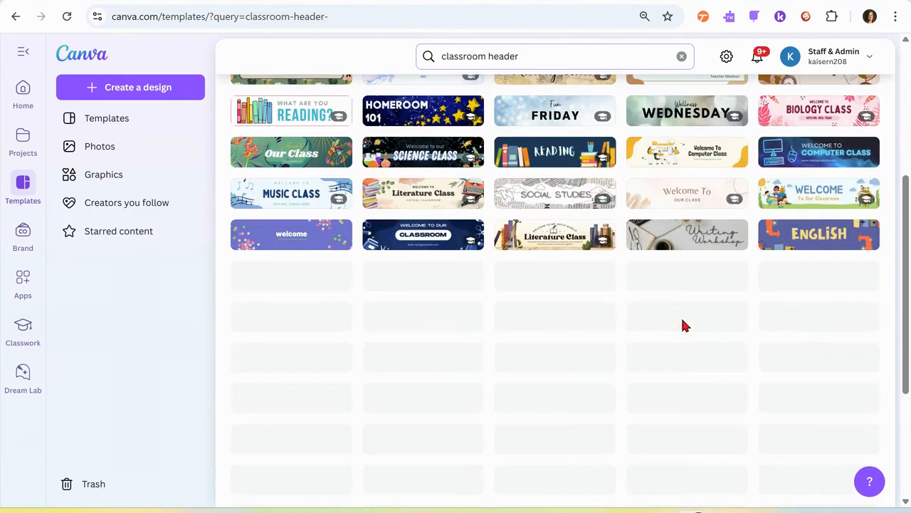
scroll(683, 325, down, 5)
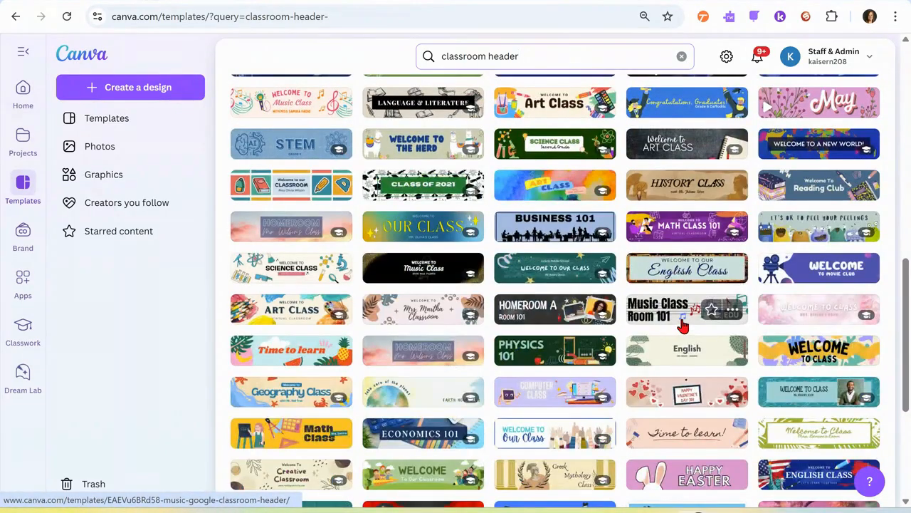
scroll(684, 326, down, 9)
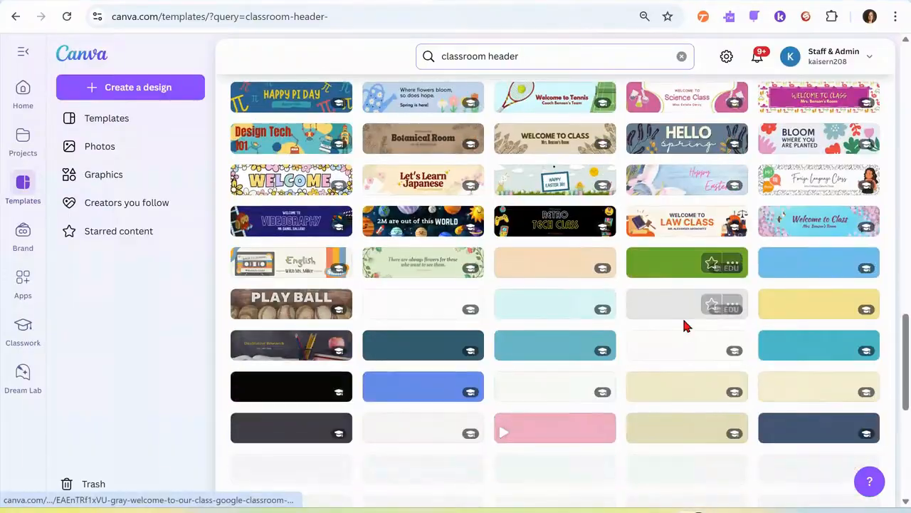
scroll(687, 327, down, 3)
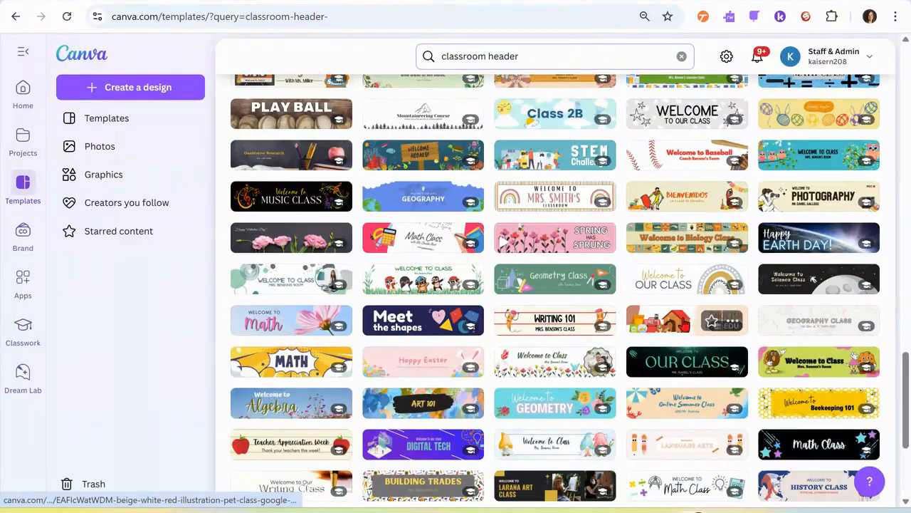
scroll(685, 324, up, 20)
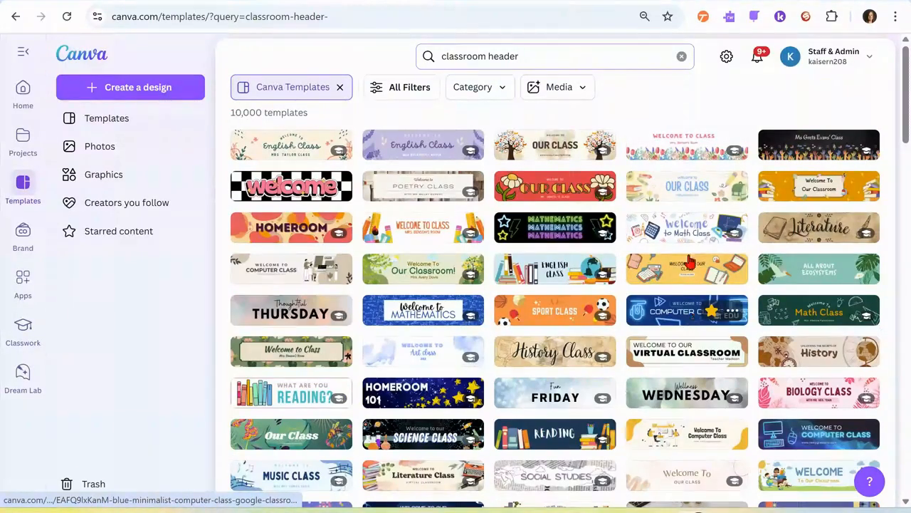
click(670, 148)
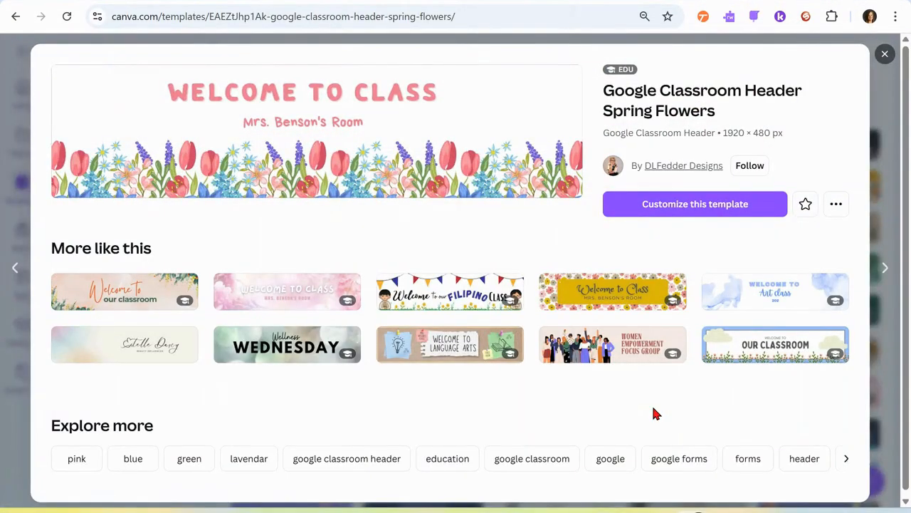
click(884, 54)
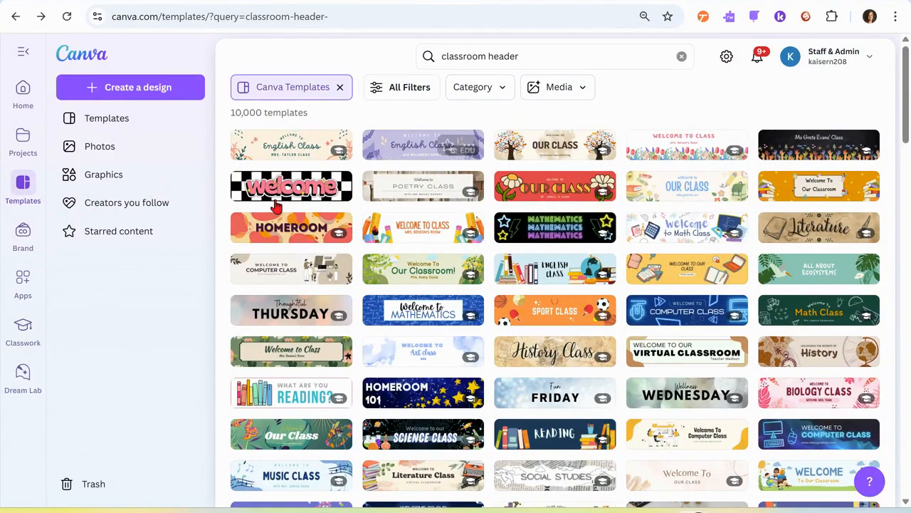
Step: Open the Education Google Classroom Header School Supplies template for customizing
click(417, 226)
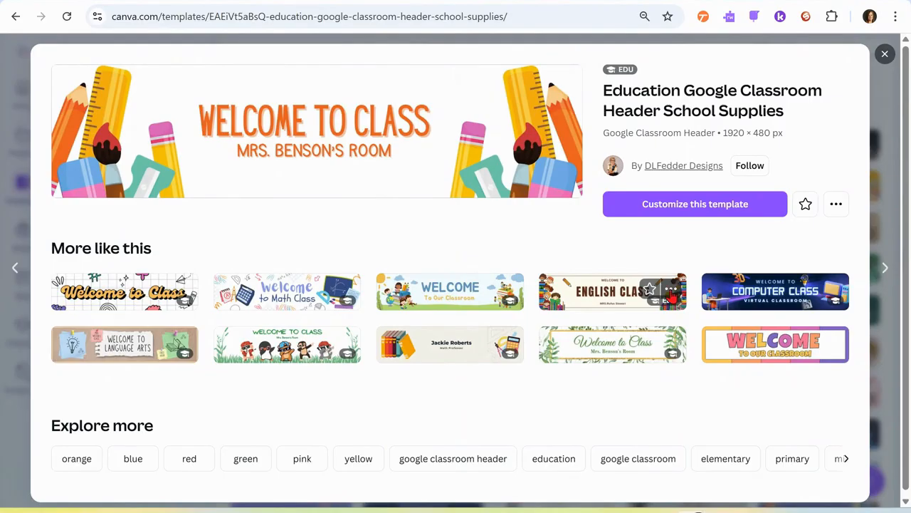
click(690, 209)
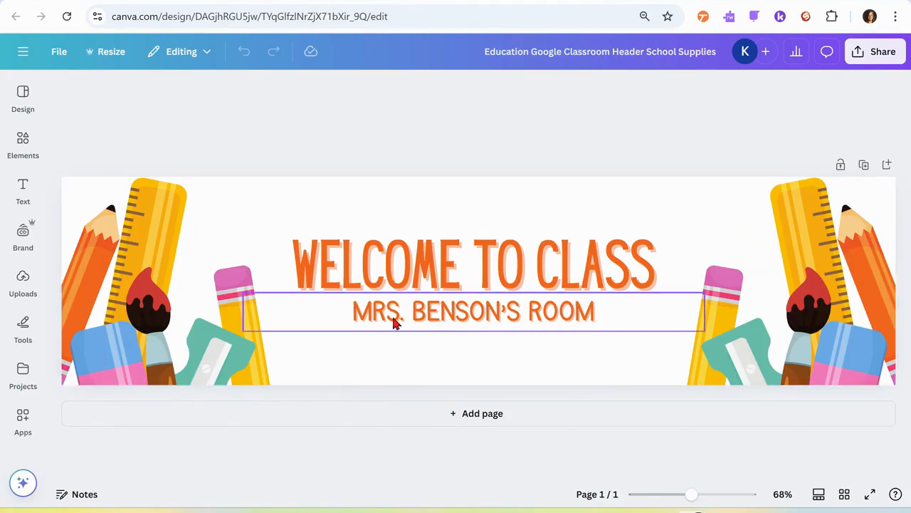
Step: Replace the "WELCOME TO CLASS" heading on the banner with "CLASSROOM NEWSLETTER"
click(464, 265)
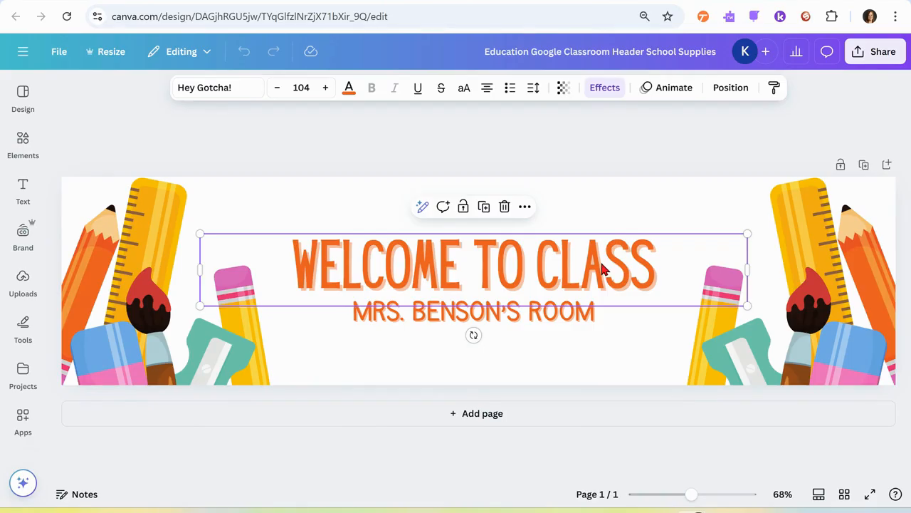
double_click(660, 269)
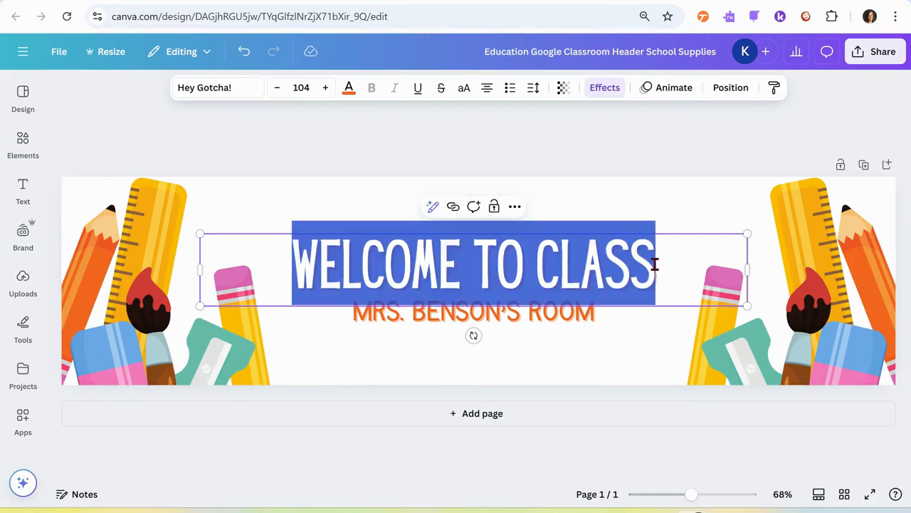
key(BackSpace)
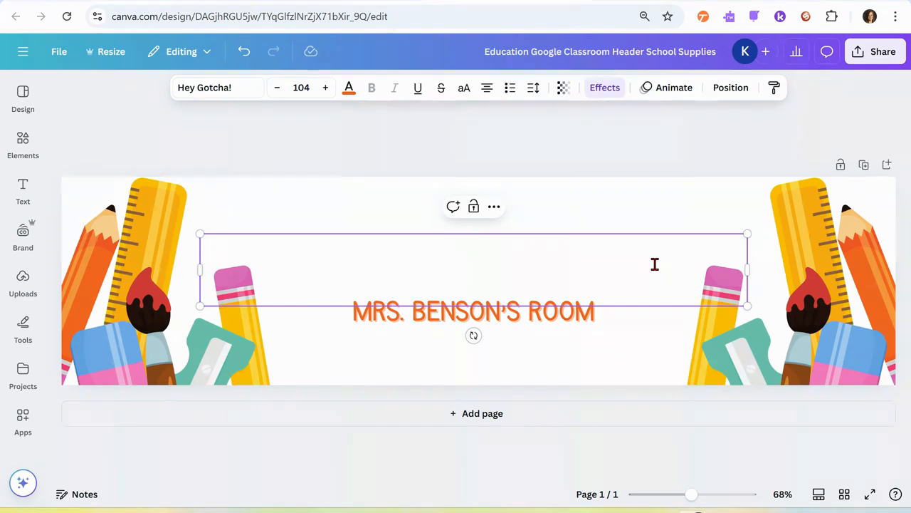
text(CLASS)
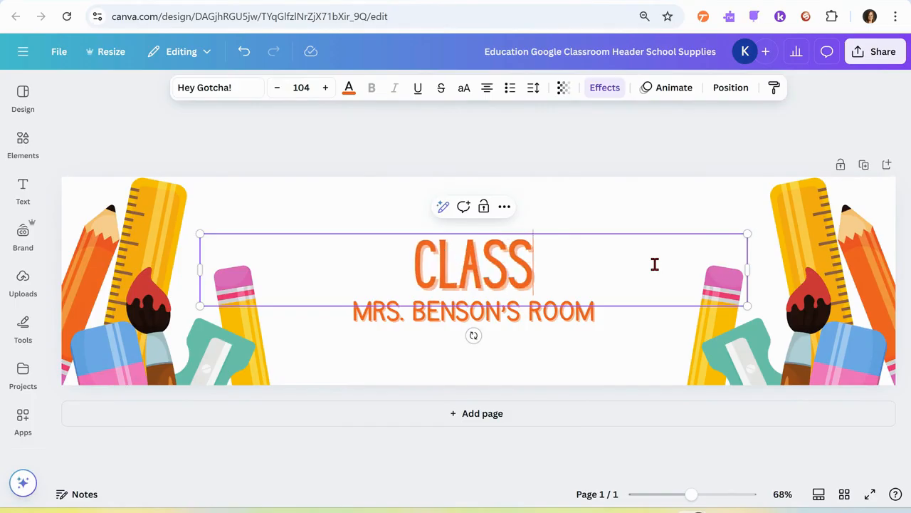
text(ROOM NEWS)
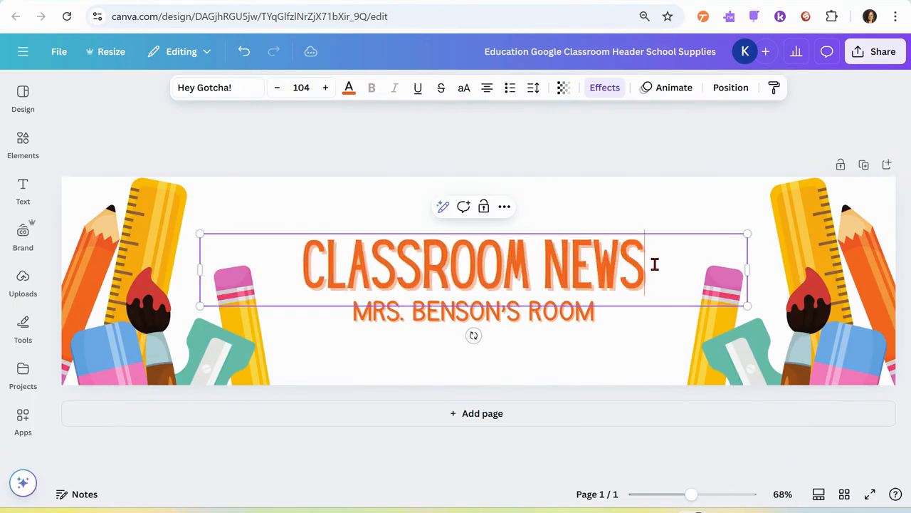
text(LETTER)
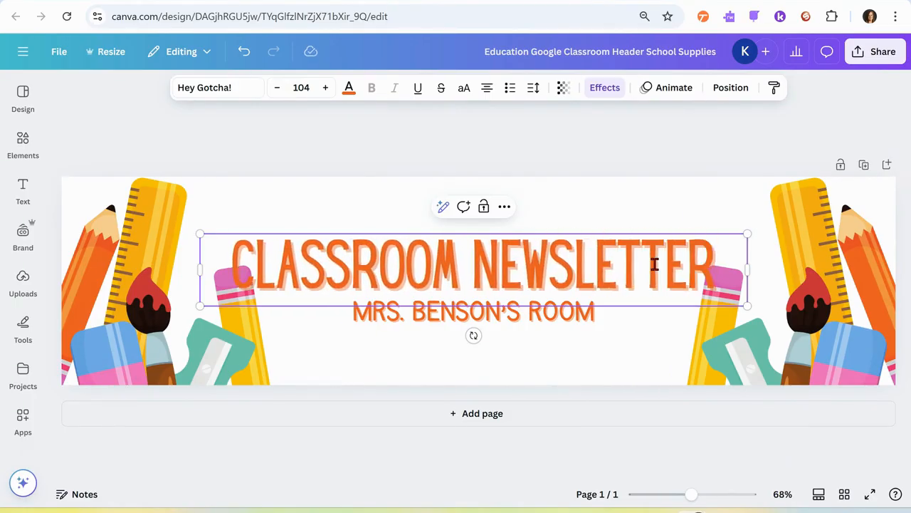
click(594, 352)
Step: Replace the teacher's surname in the subtitle line and add the number 14 after "ROOM"
click(477, 314)
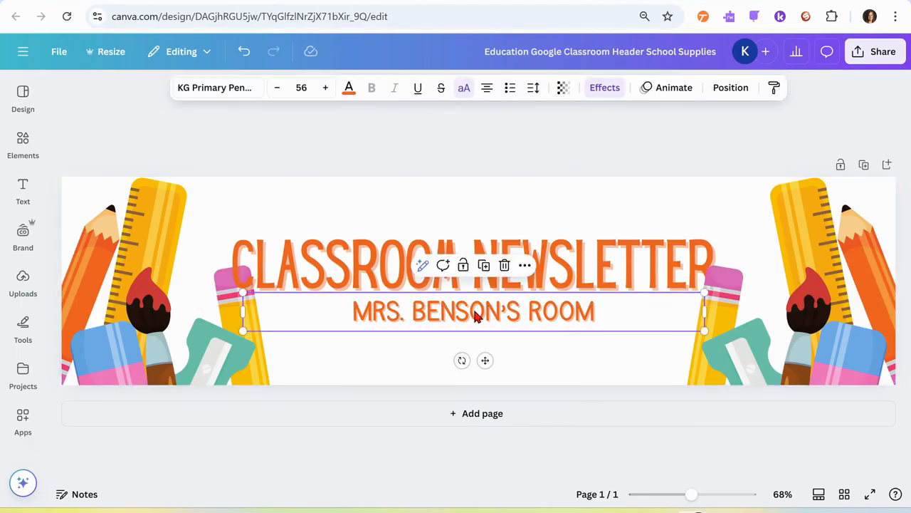
click(473, 311)
click(502, 310)
double_click(432, 310)
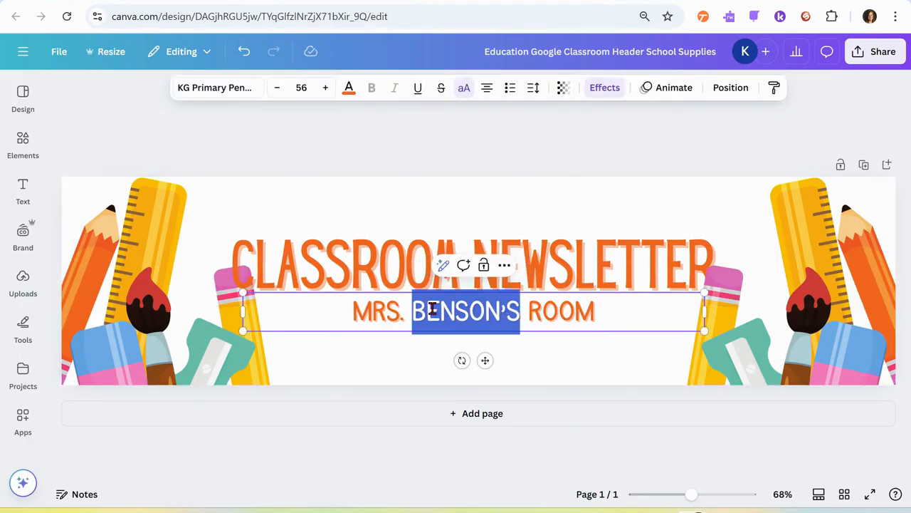
text(KAISER'S)
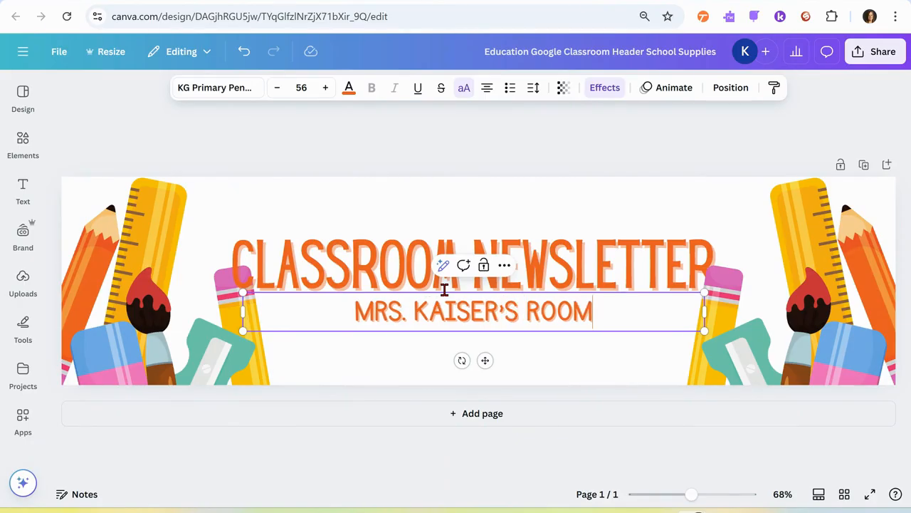
key(End)
text(14)
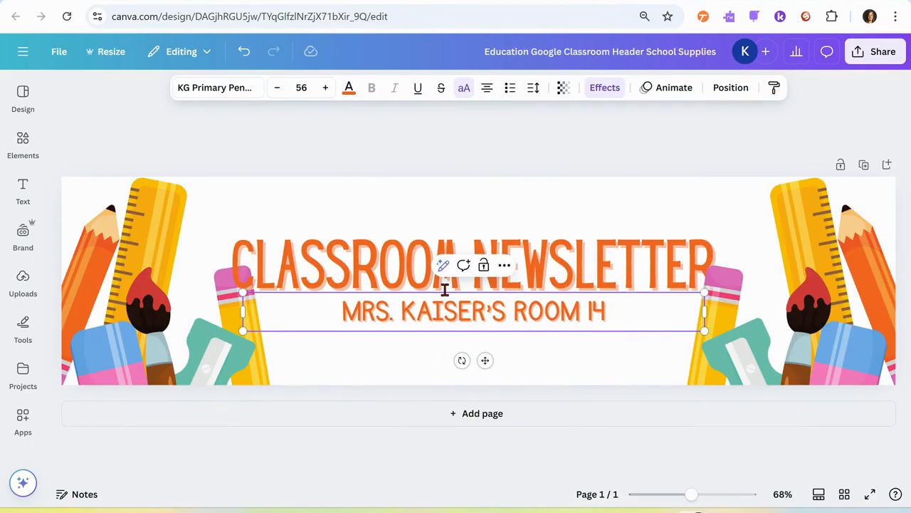
click(719, 204)
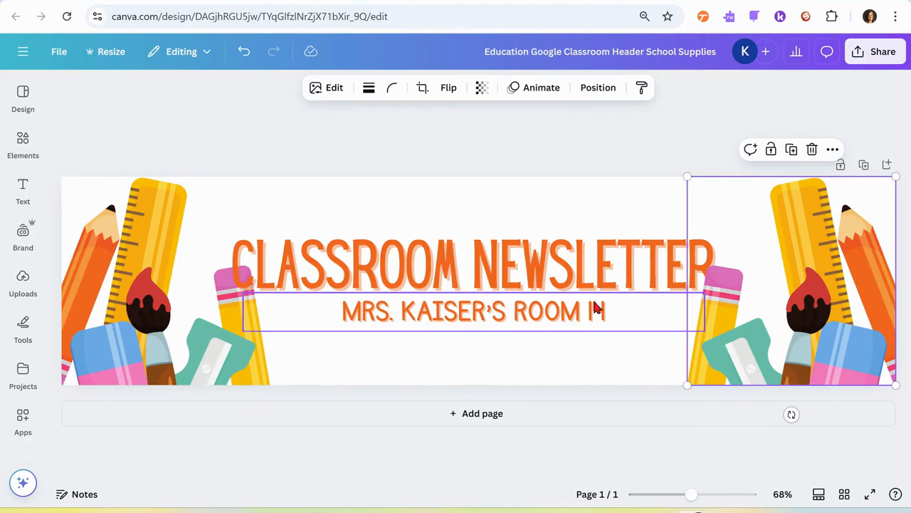
Step: Shrink the heading text box to about font size 89.3 and move it up between the two school supplies illustrations
click(507, 272)
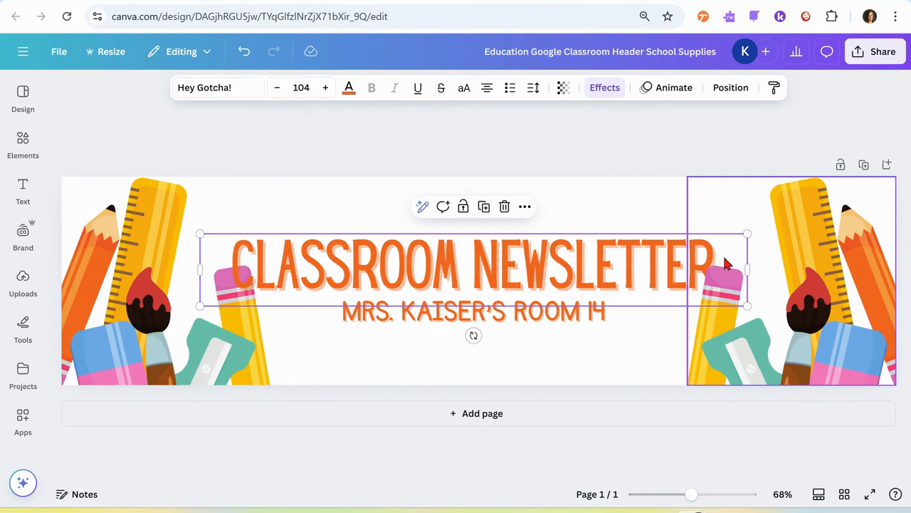
drag(745, 233, 669, 245)
drag(547, 280, 596, 258)
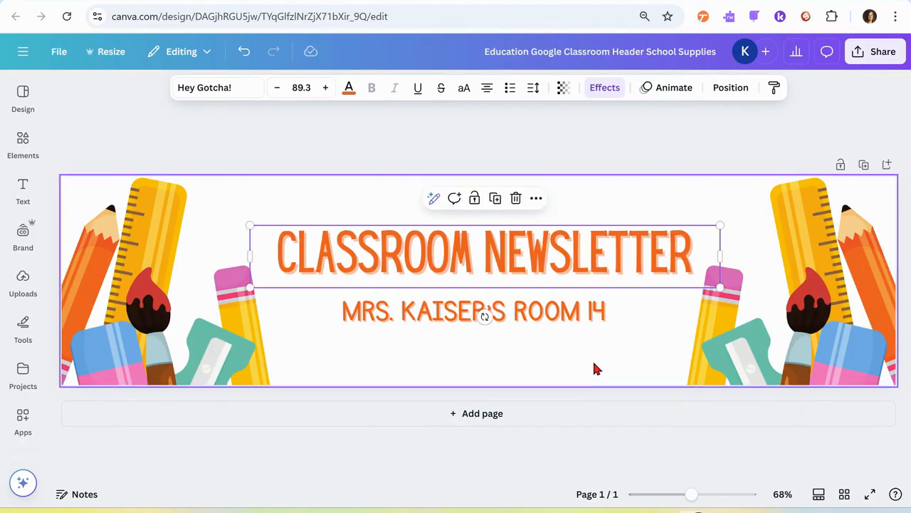
Step: Adjust the Classroom Newsletter heading's font size to 87.3
double_click(531, 250)
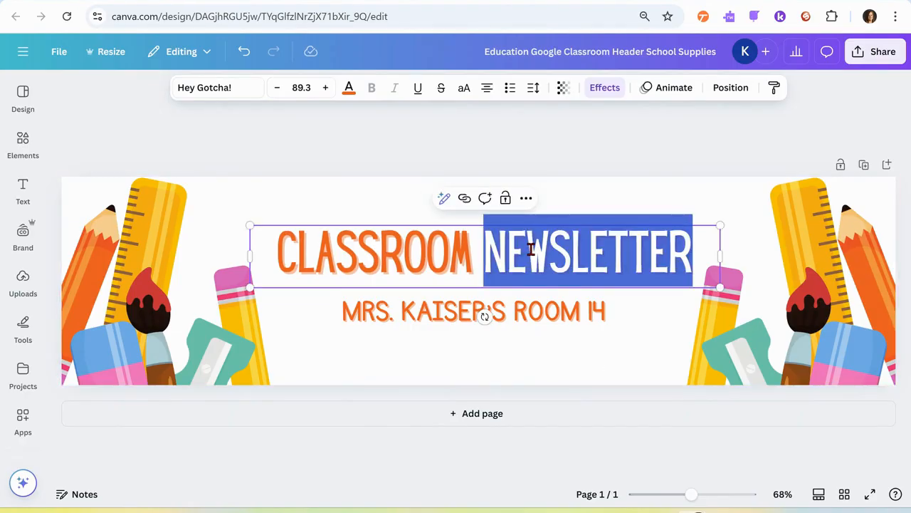
click(697, 253)
click(279, 94)
click(279, 94)
click(279, 94)
click(279, 94)
click(279, 94)
click(279, 94)
click(279, 94)
click(279, 94)
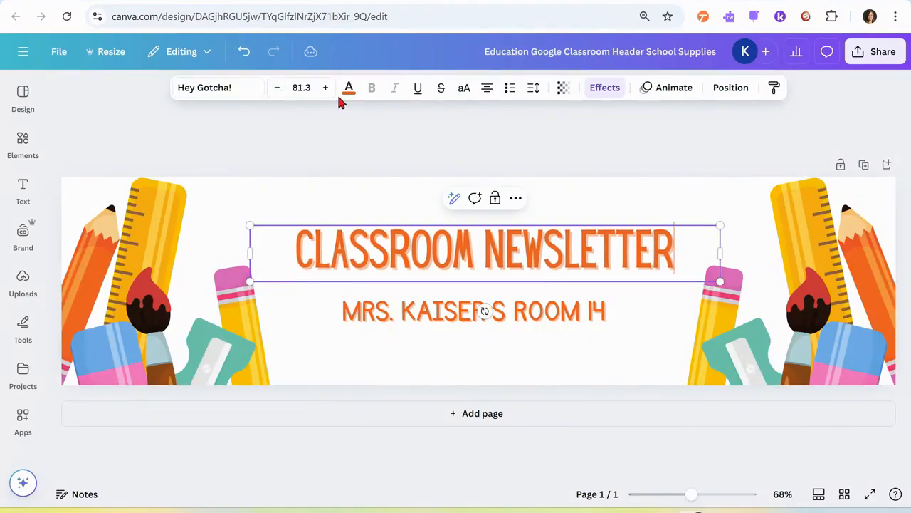
click(326, 88)
click(326, 88)
click(325, 88)
click(325, 88)
click(326, 89)
click(325, 89)
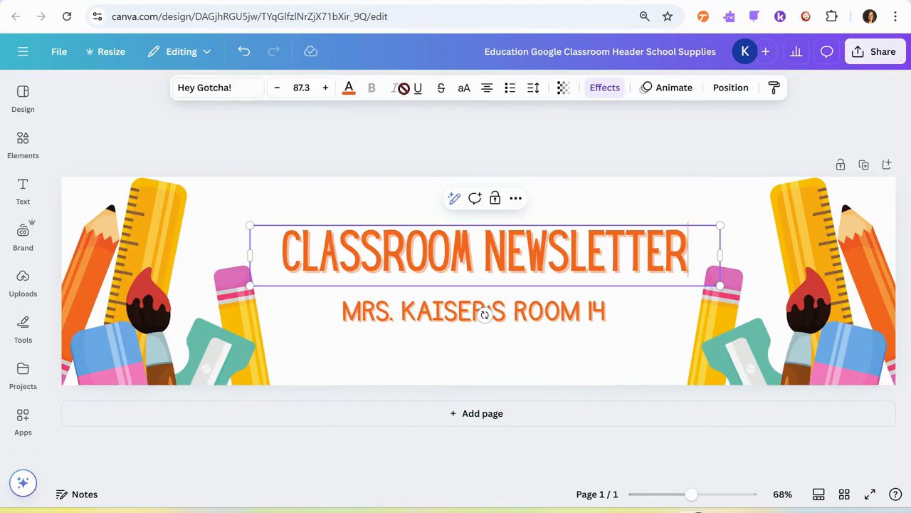
Step: Change the heading's font to KG Primary Penmanship and increase its size to 96.3
click(203, 88)
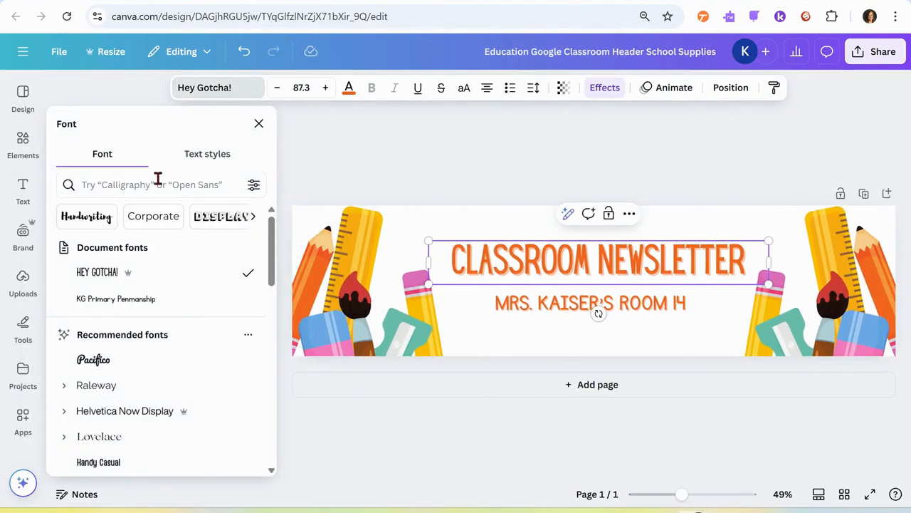
click(122, 300)
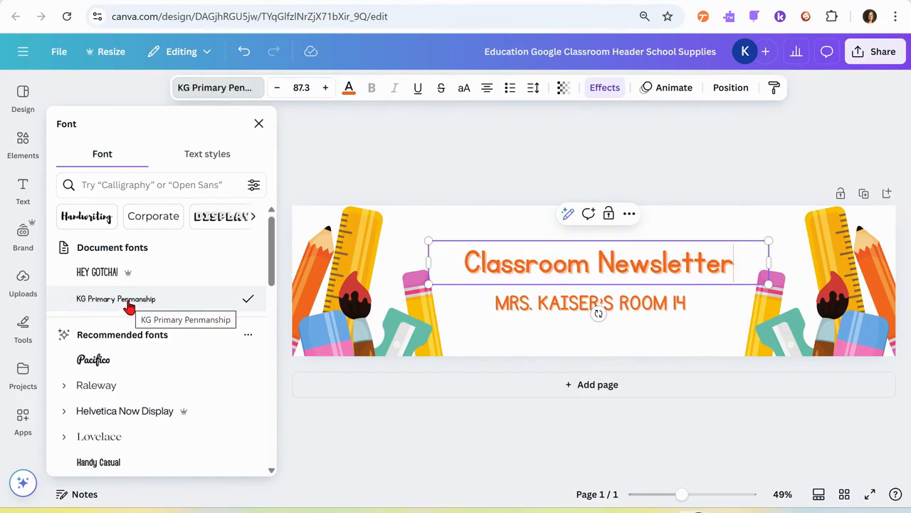
click(324, 89)
click(325, 89)
click(325, 89)
click(324, 89)
click(325, 89)
click(324, 89)
click(324, 89)
click(325, 89)
click(325, 89)
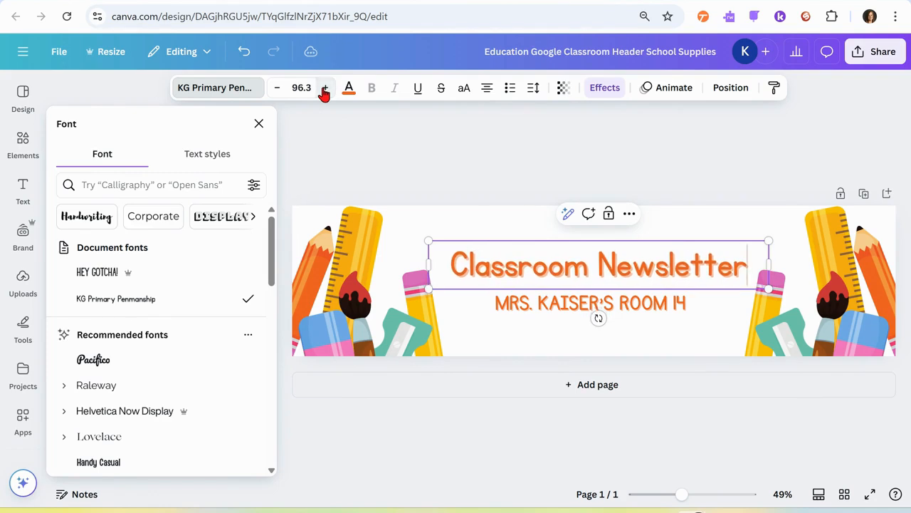
click(257, 125)
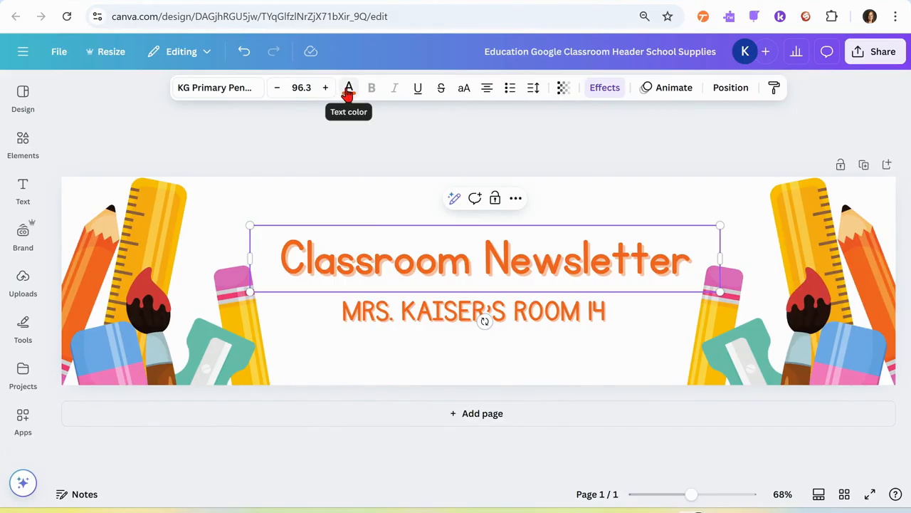
Step: Change the Classroom Newsletter heading's text color to a custom pink, #F326C0
click(348, 89)
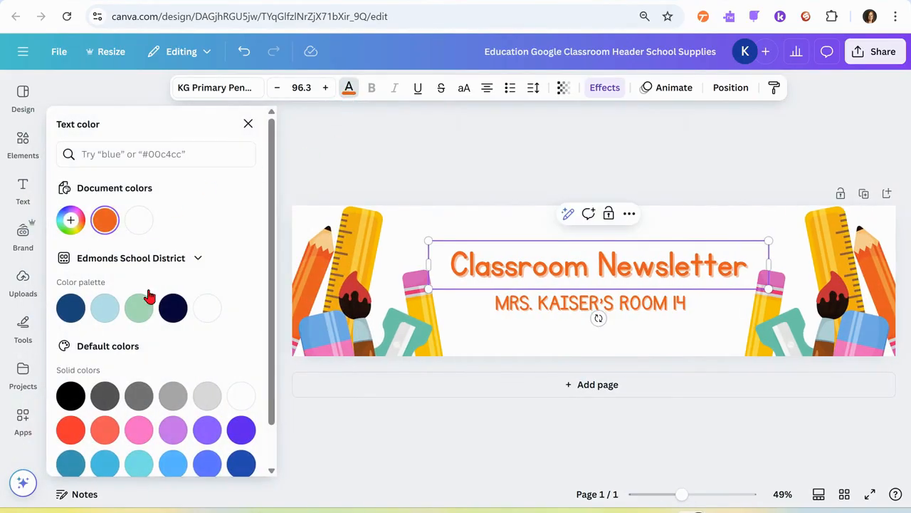
scroll(137, 355, down, 2)
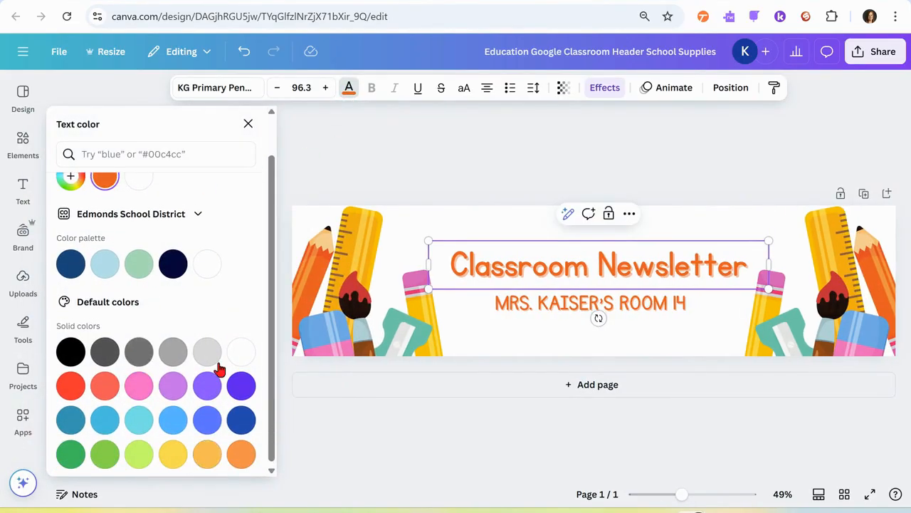
scroll(220, 370, up, 2)
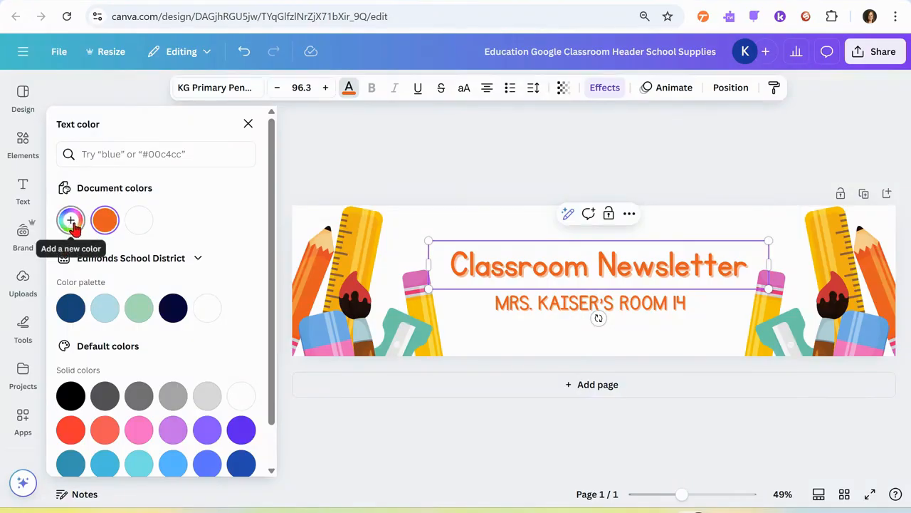
click(70, 221)
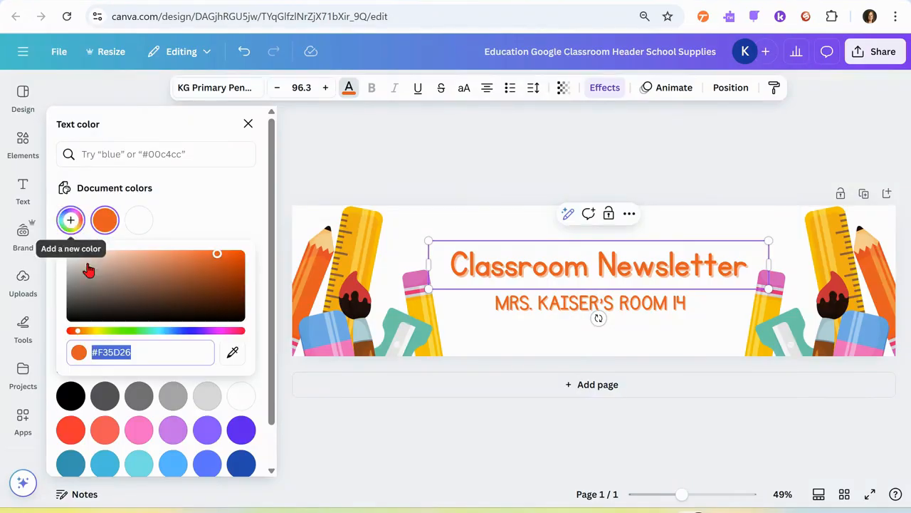
drag(78, 331, 220, 335)
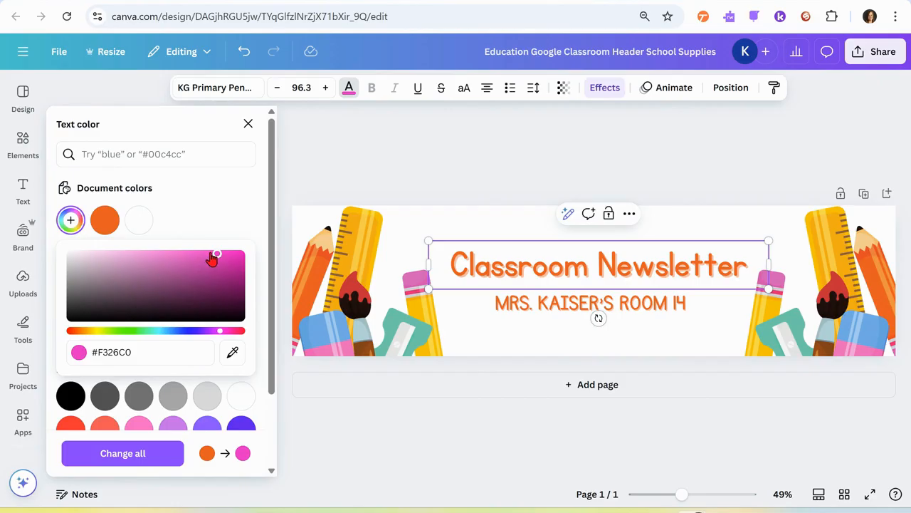
Step: Sample the pink #D55EB7 from the pencil's eraser and apply it to all orange text in the design
click(232, 352)
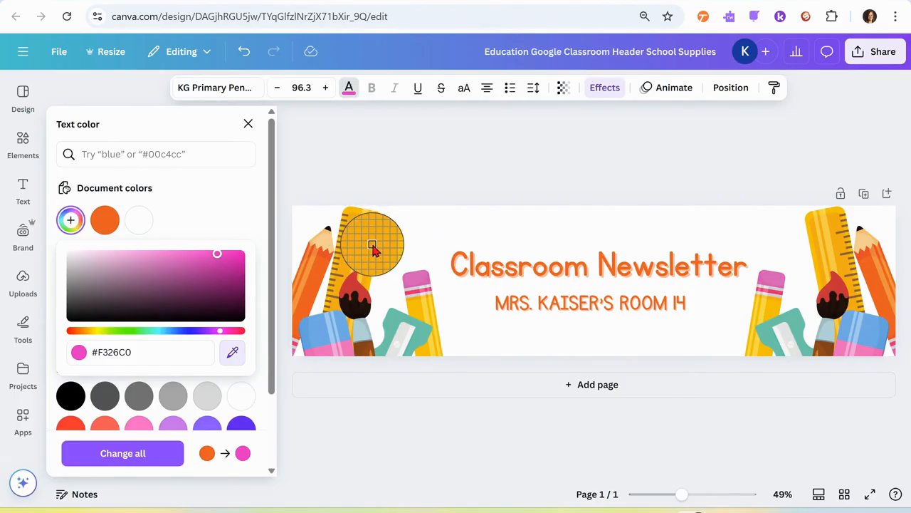
click(413, 284)
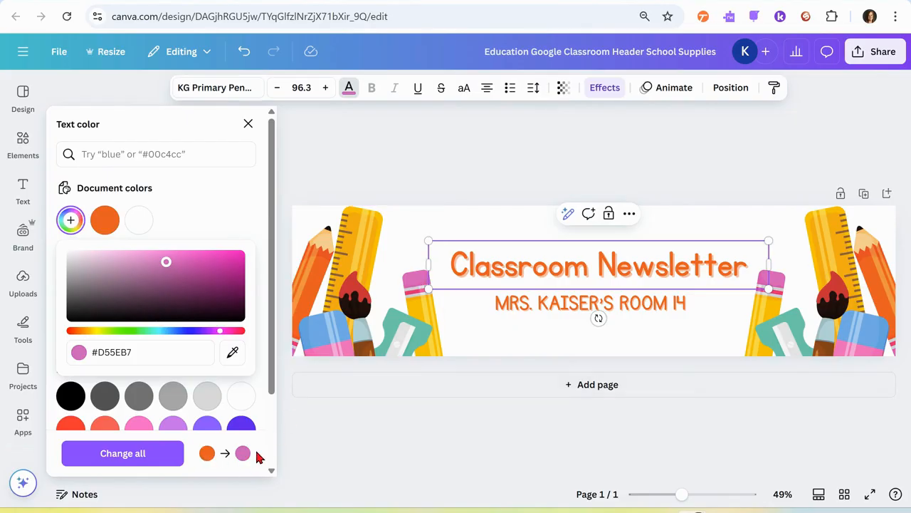
click(136, 453)
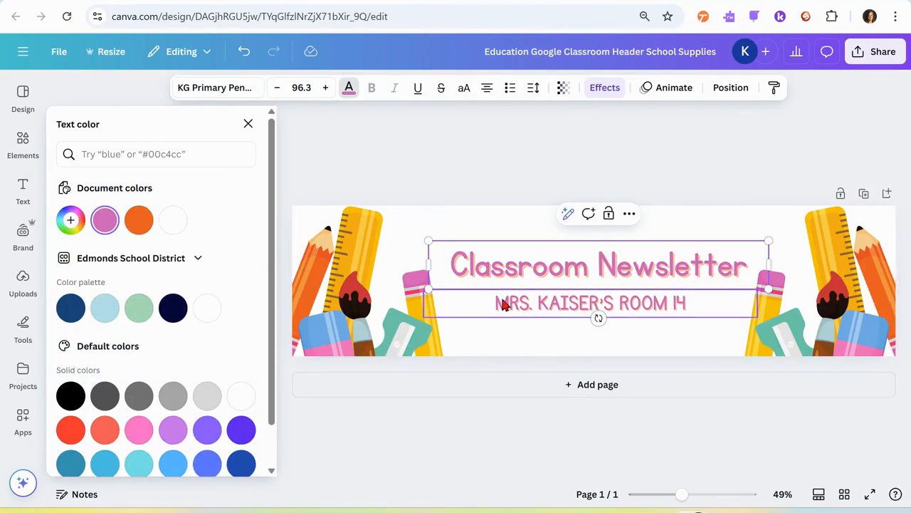
Step: Change the subtitle line's text color back to the orange document color and deselect it
click(617, 316)
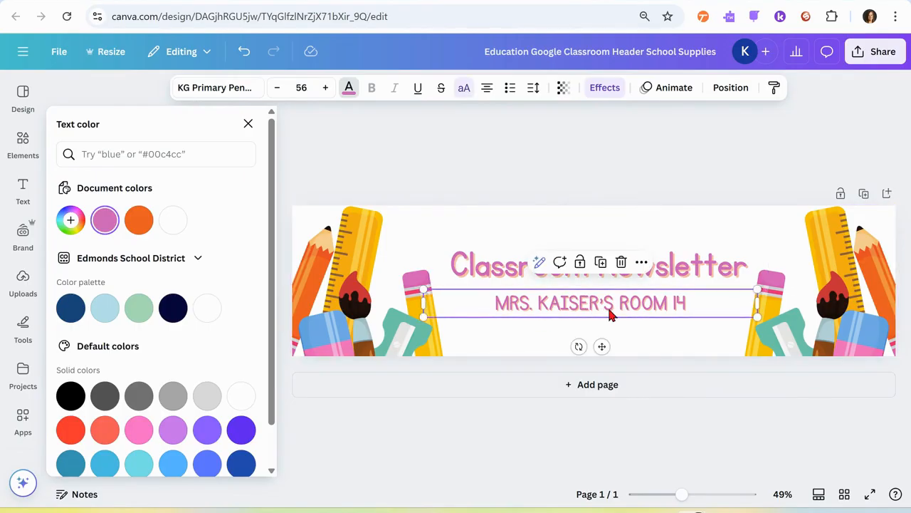
click(139, 220)
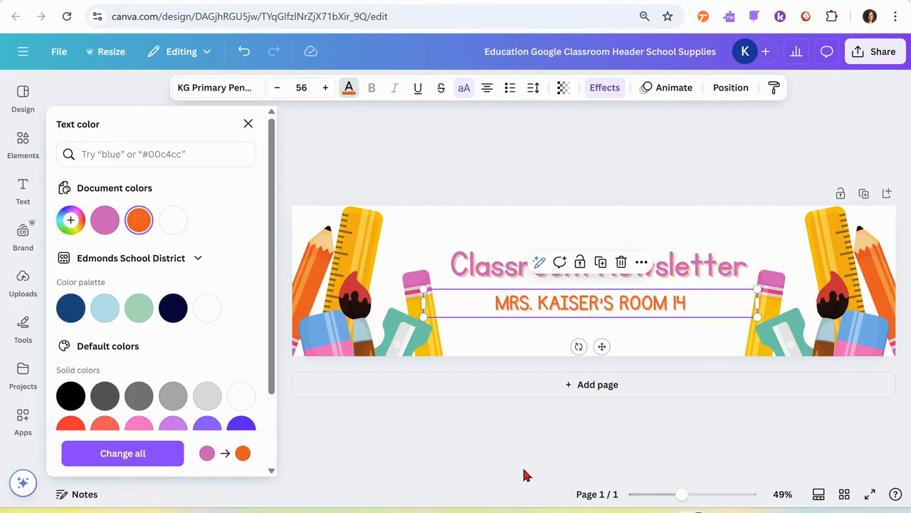
click(727, 232)
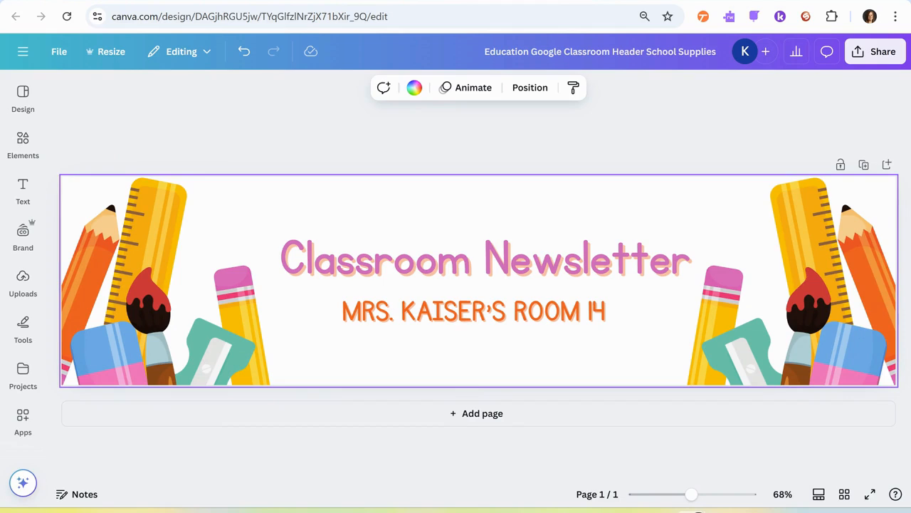
Step: Turn off uppercase formatting for the subtitle line below the heading
click(475, 315)
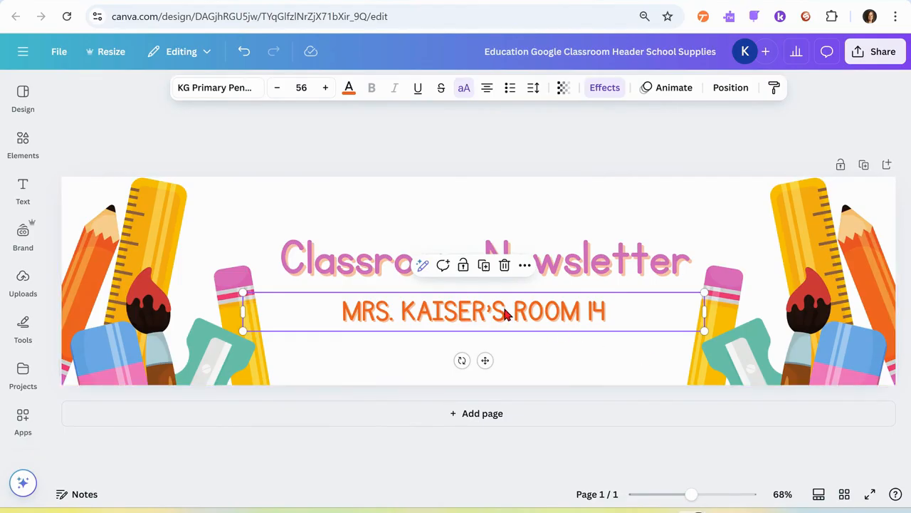
click(464, 87)
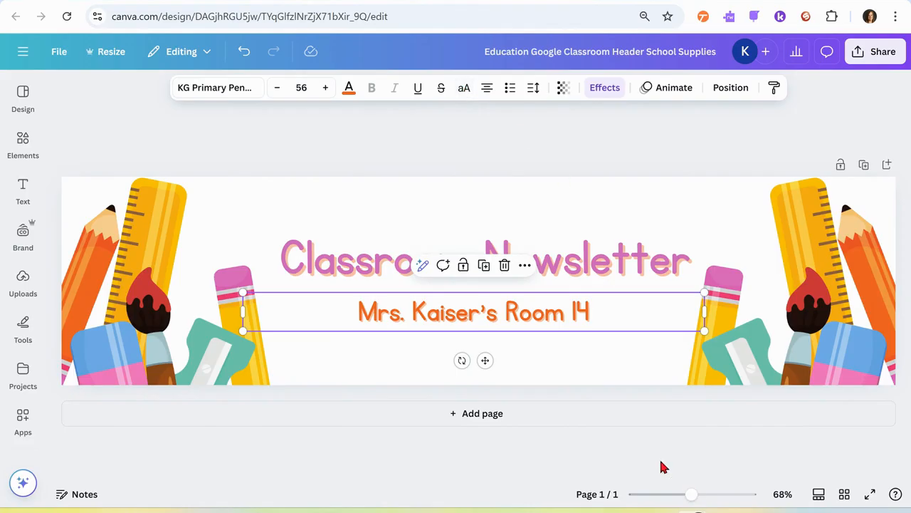
click(670, 227)
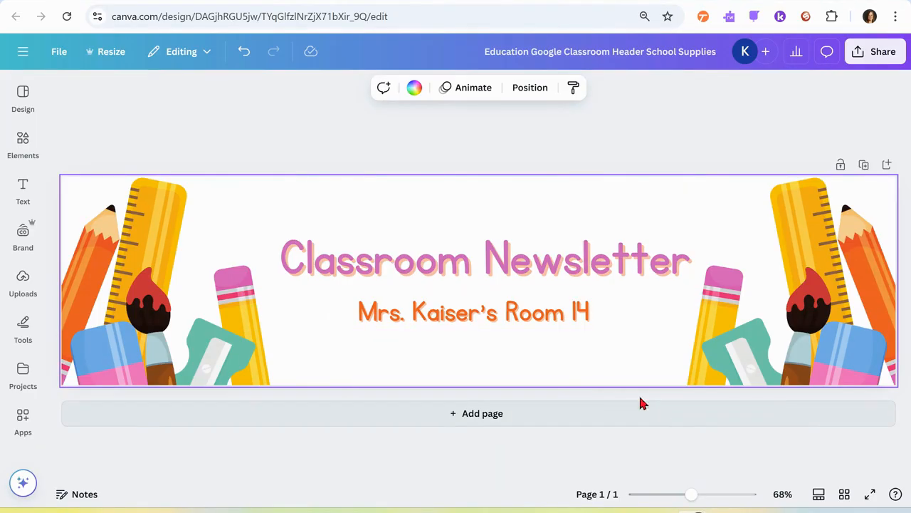
Step: Search the elements for "stars" and place the gold star trail photo over the pencil left of the heading
click(23, 138)
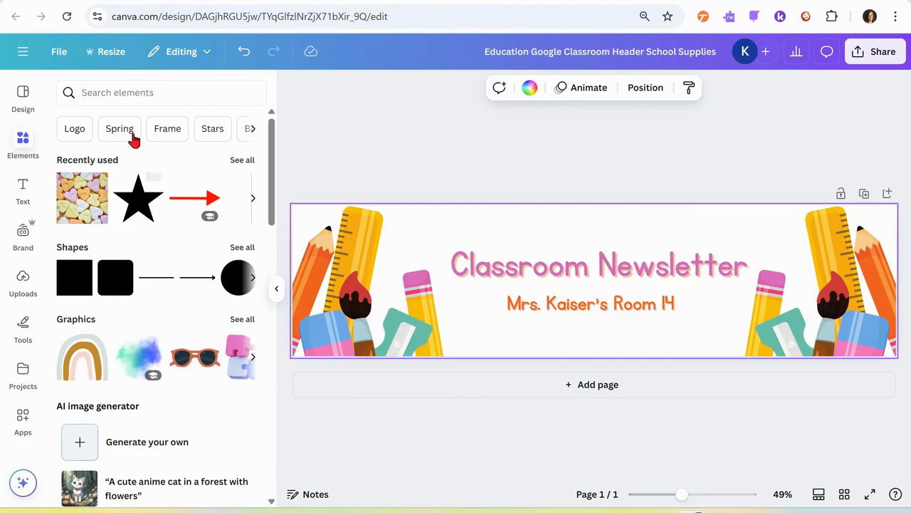
click(116, 90)
text(stars)
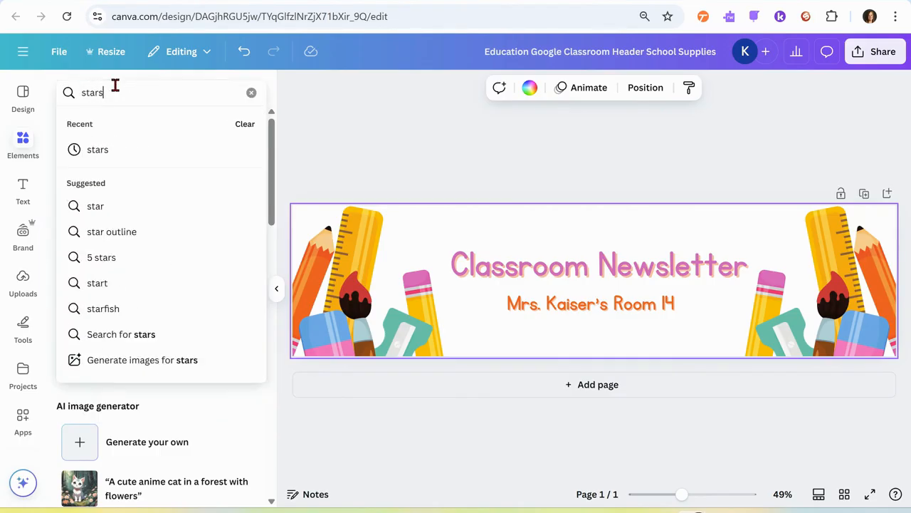
key(Return)
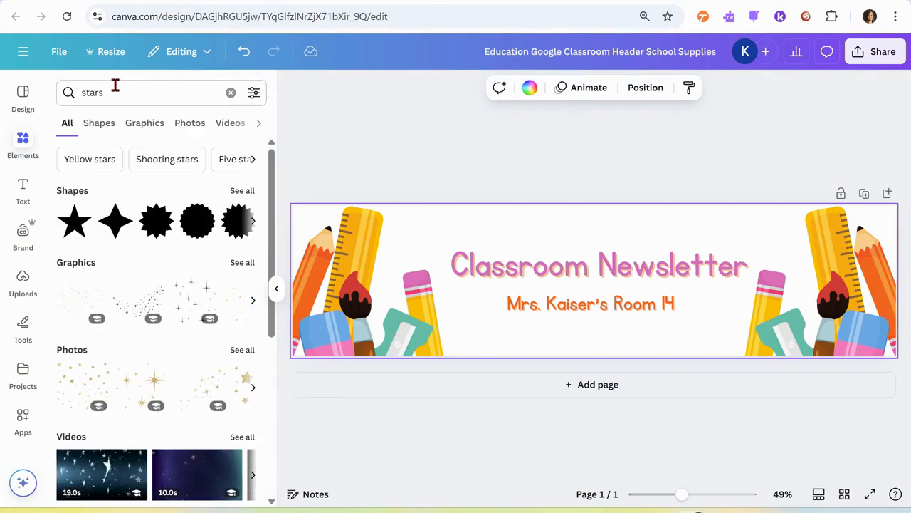
scroll(112, 385, down, 3)
scroll(113, 384, up, 3)
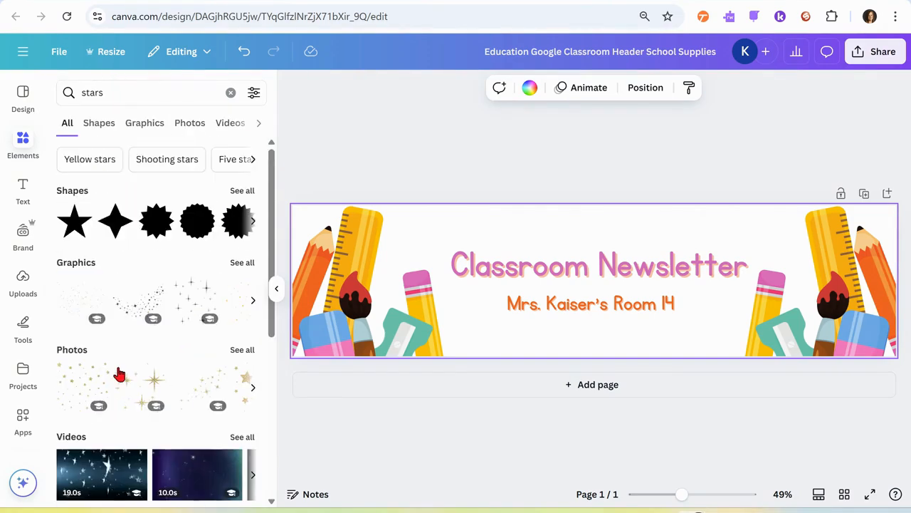
click(209, 388)
drag(610, 291, 442, 254)
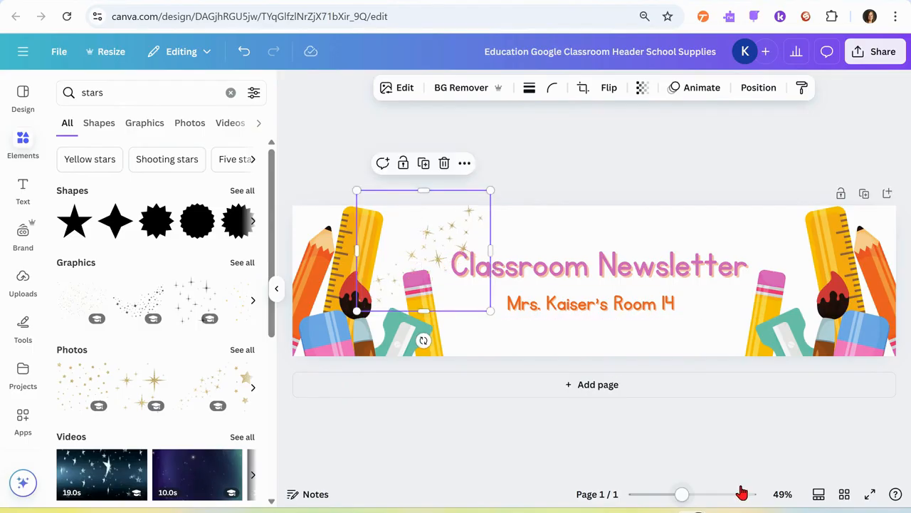
Step: Add a second gold star trail photo at the heading's right end and rotate it slightly counterclockwise over the pencil
click(205, 385)
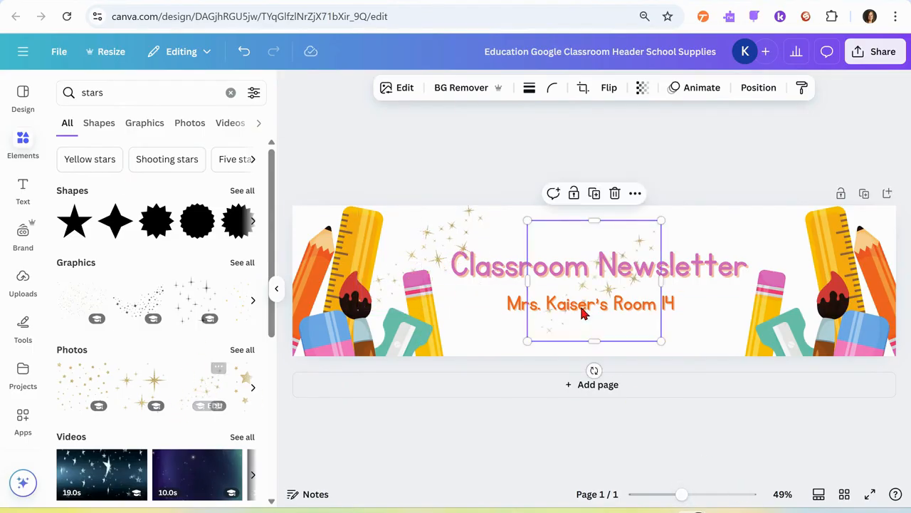
drag(611, 254, 768, 243)
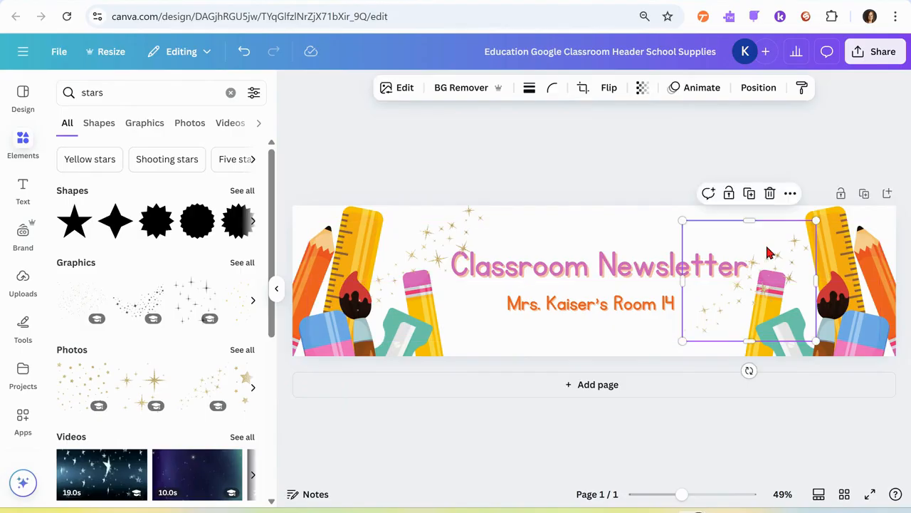
drag(749, 370, 754, 317)
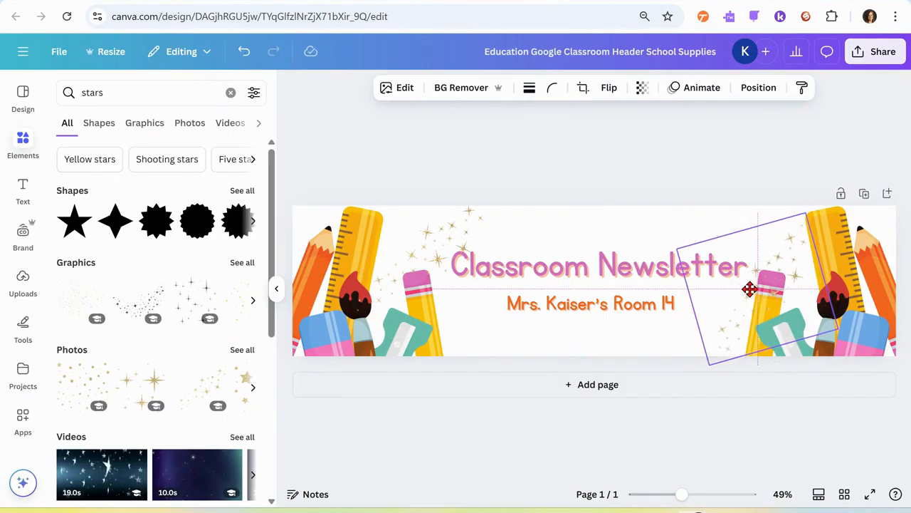
click(783, 458)
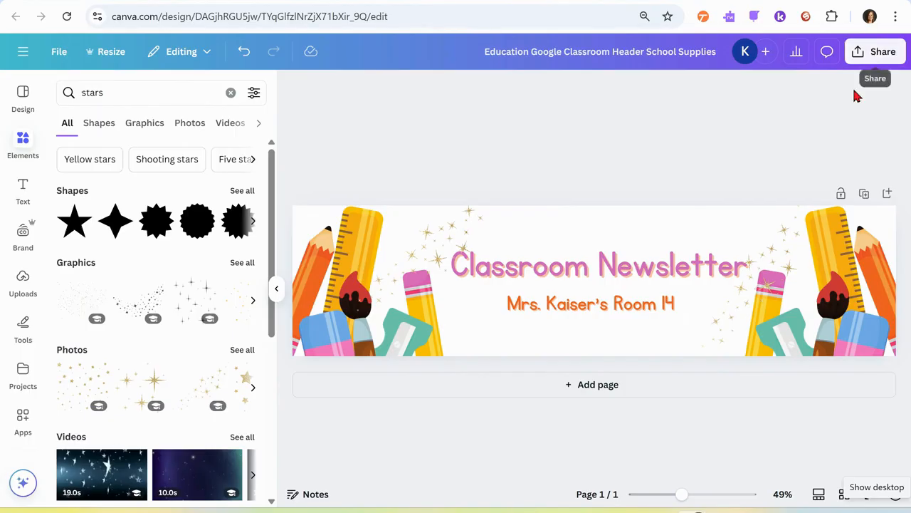
Step: Download the design as a PNG at size 1.375 (2,640 × 660 px)
click(868, 54)
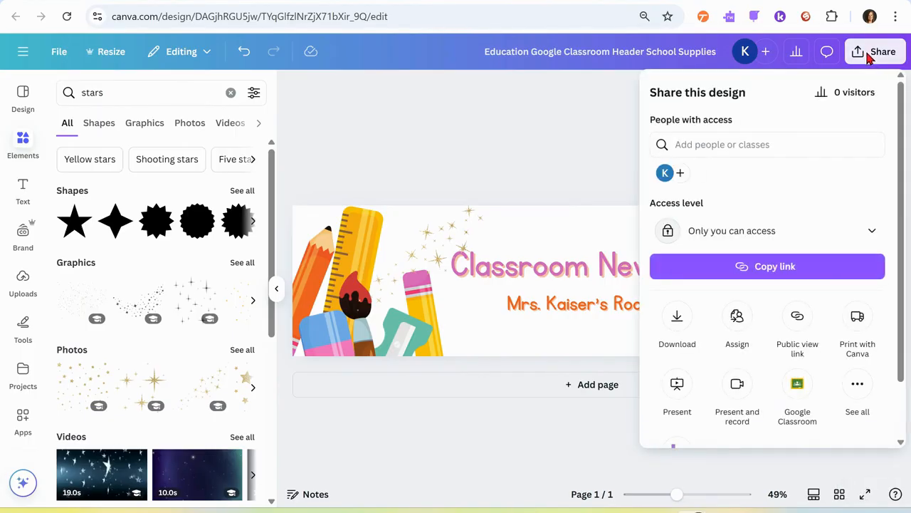
click(681, 322)
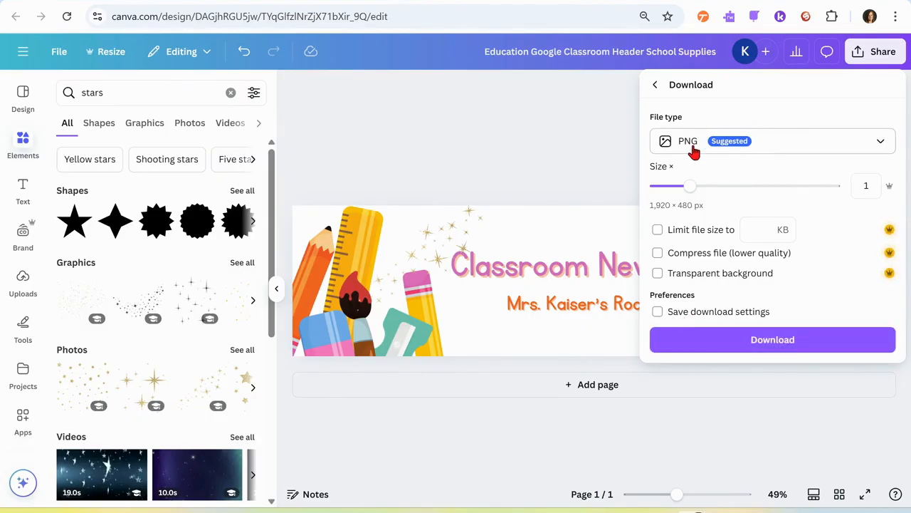
click(883, 142)
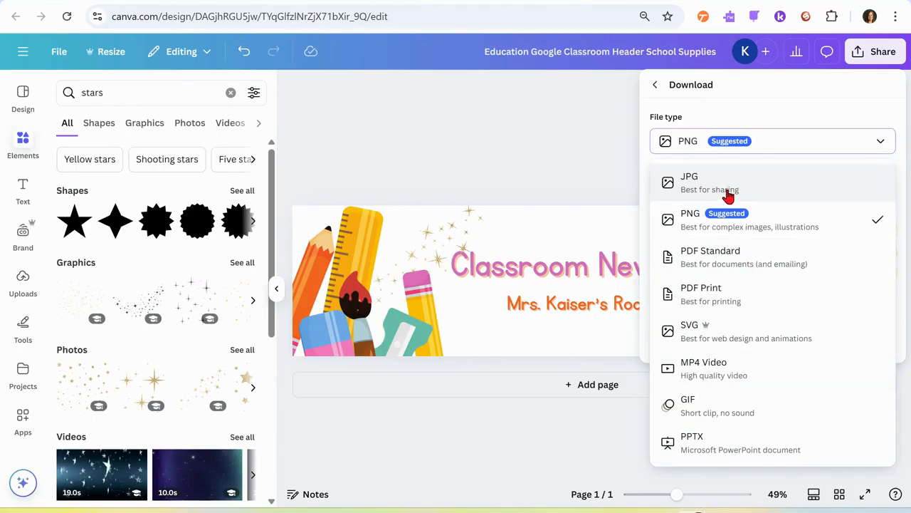
click(733, 223)
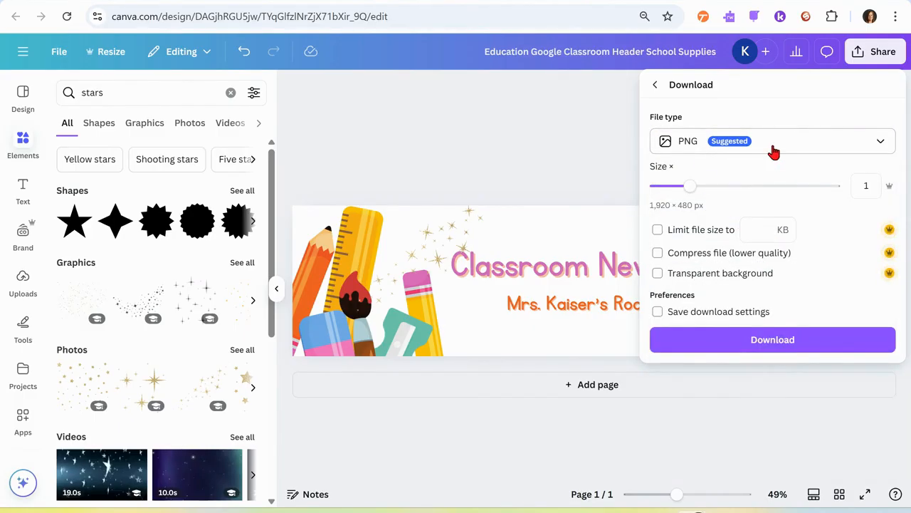
drag(686, 196, 716, 192)
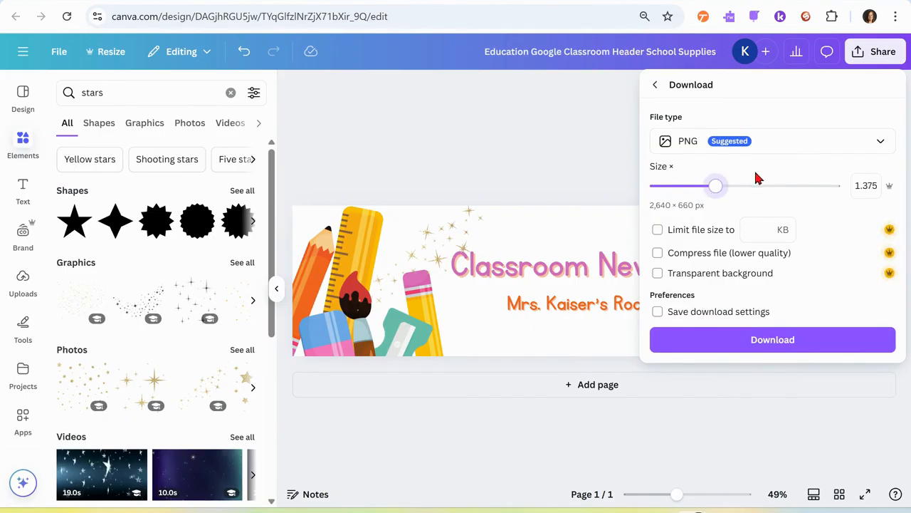
click(775, 345)
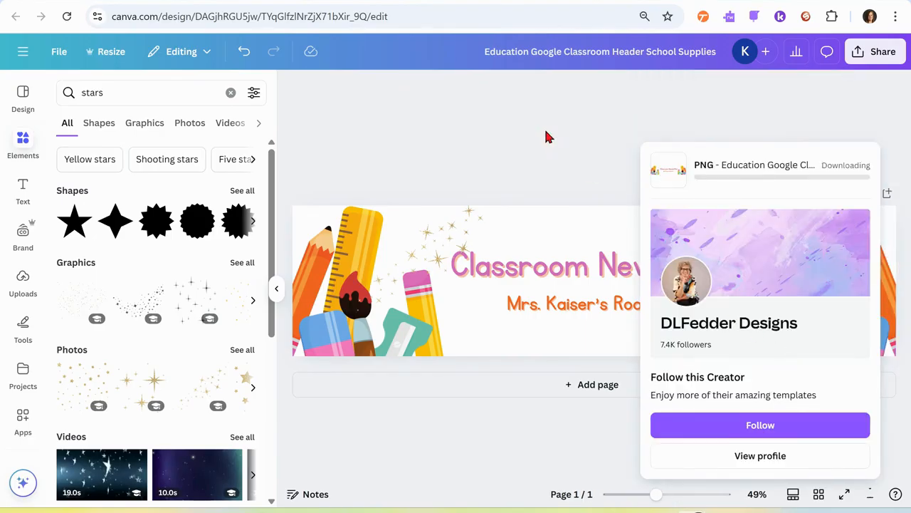